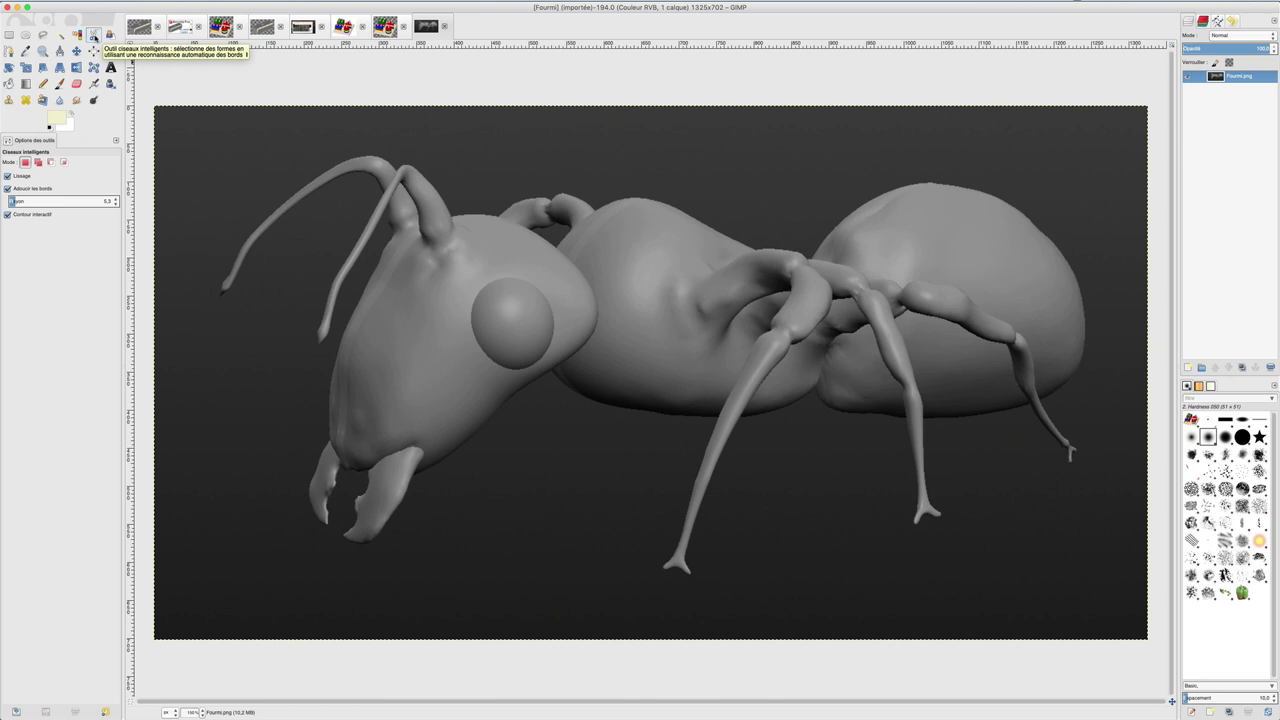
- Trace Intelligent Scissors points from the upper antenna's tip along the antenna, nudging one point onto the edge
click(242, 246)
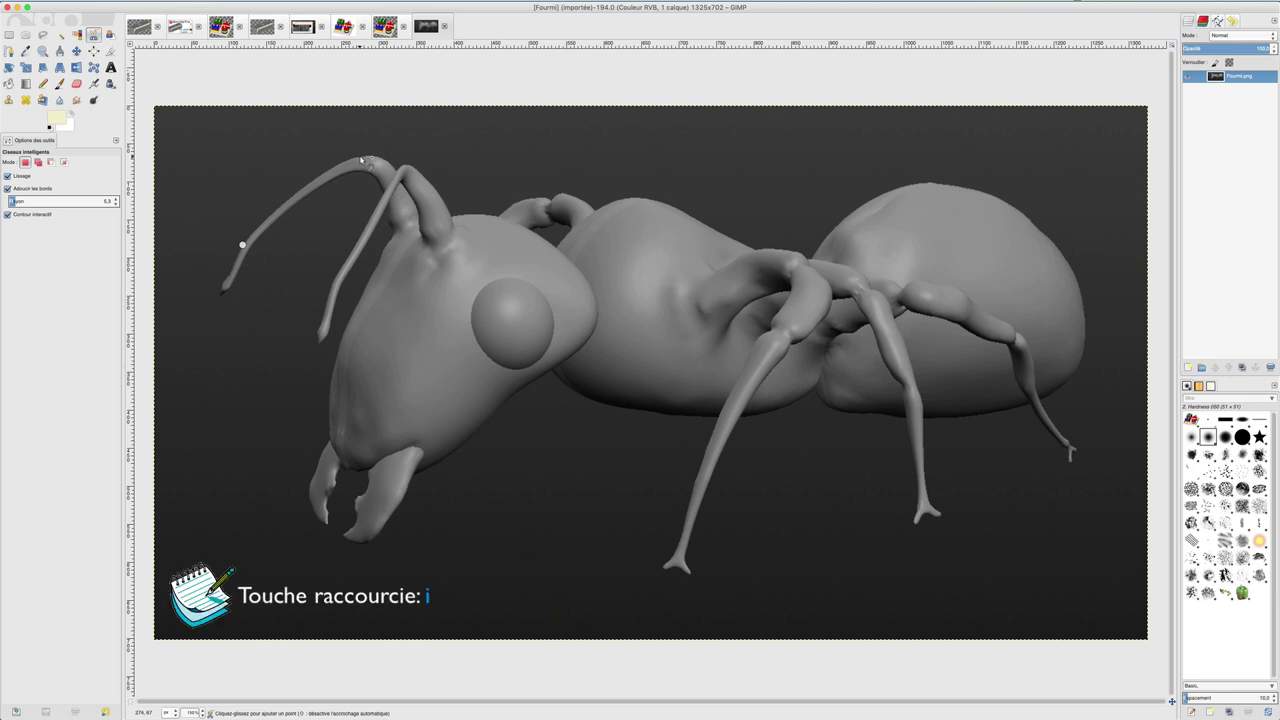
click(360, 158)
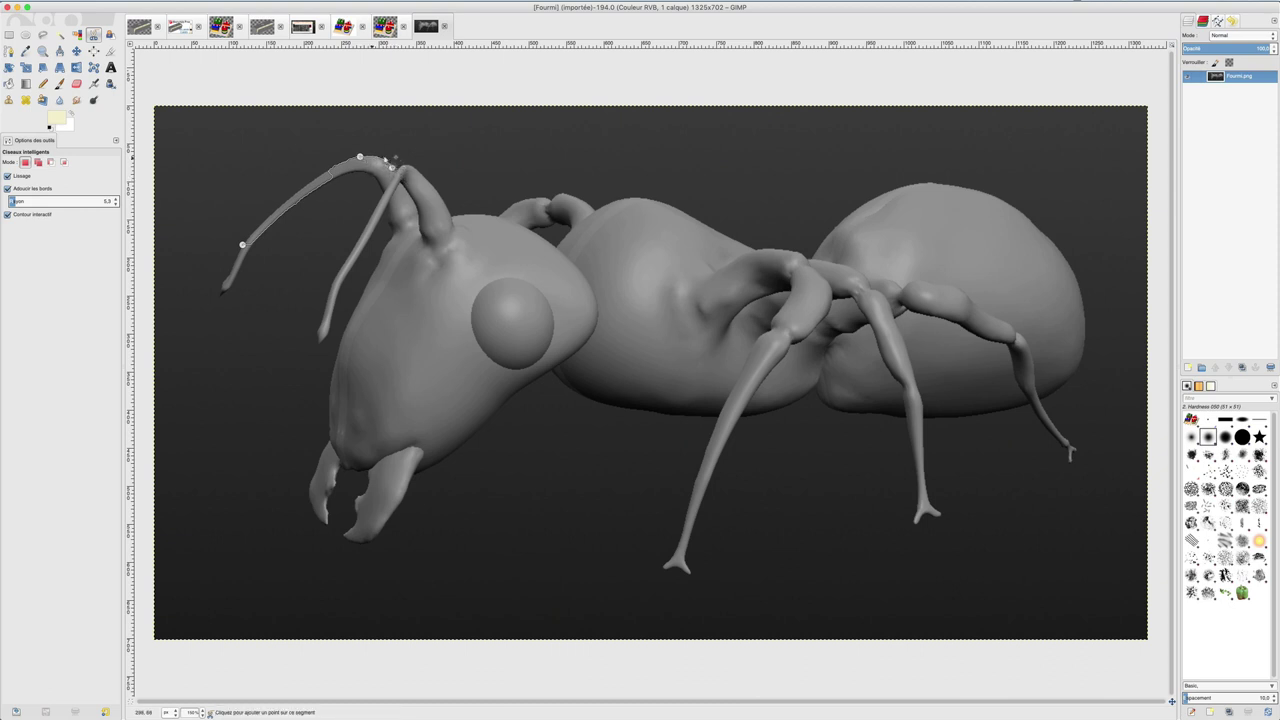
click(391, 168)
click(410, 165)
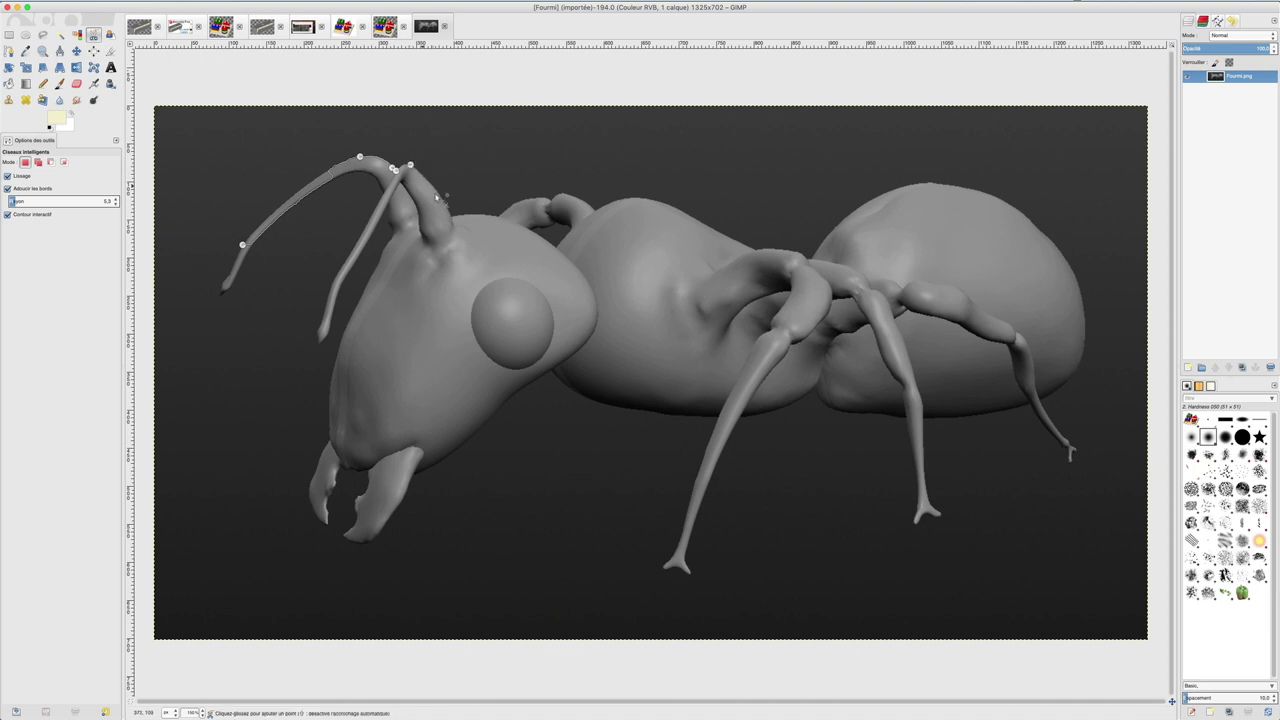
click(447, 211)
drag(293, 206, 290, 198)
- Extend the scissors outline over the top of the head toward the thorax
click(482, 214)
click(498, 215)
click(537, 200)
click(560, 193)
- Trace the outline along the ant's back, past the waist toward the abdomen
click(593, 208)
click(638, 197)
click(693, 217)
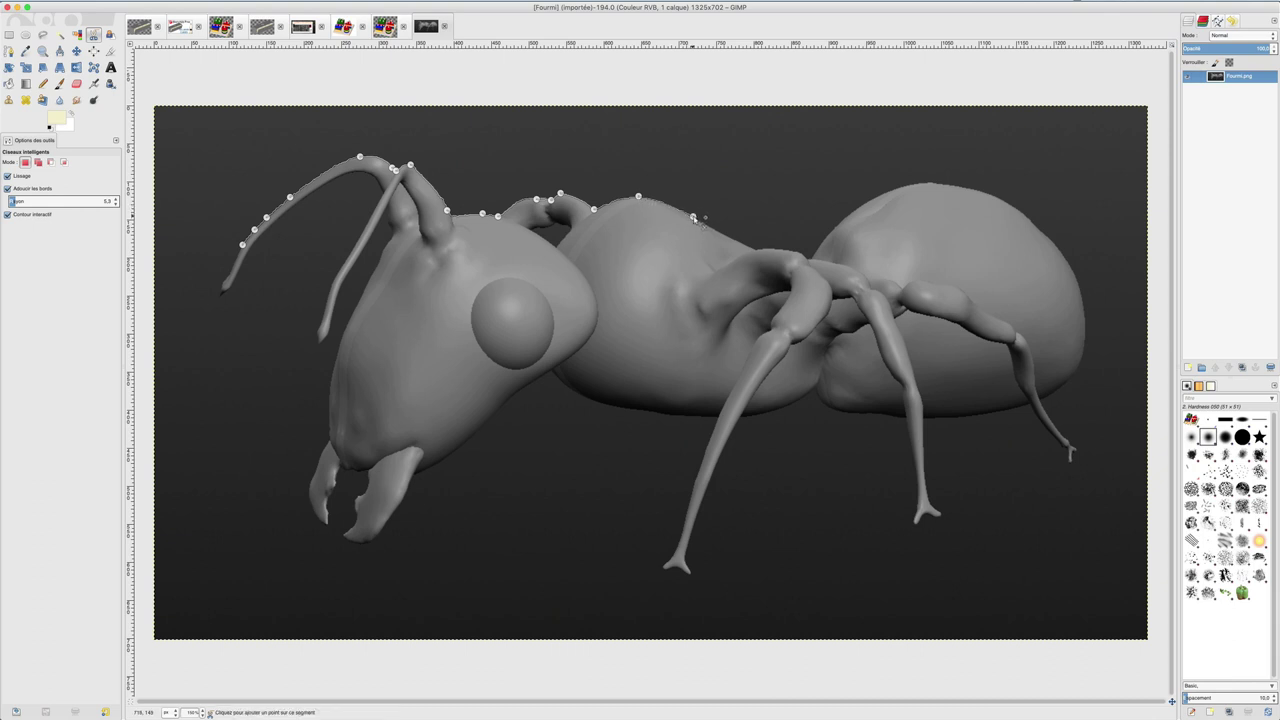
click(757, 250)
click(781, 249)
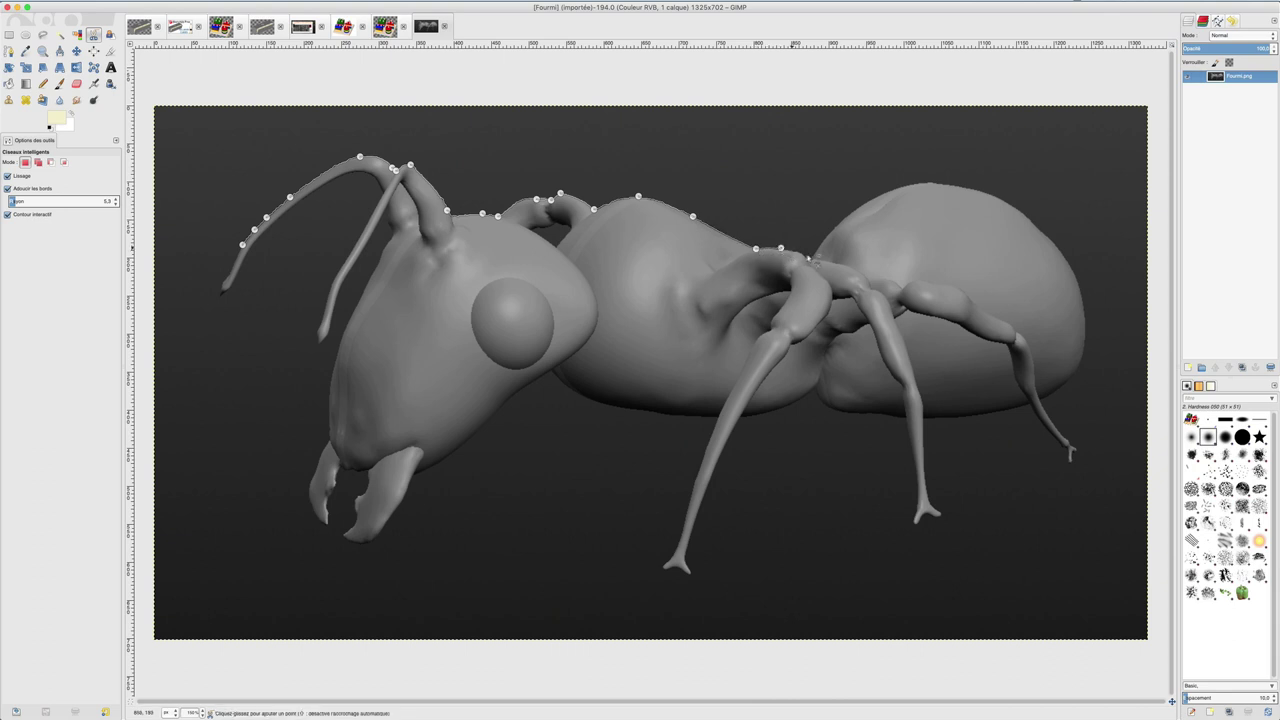
click(811, 260)
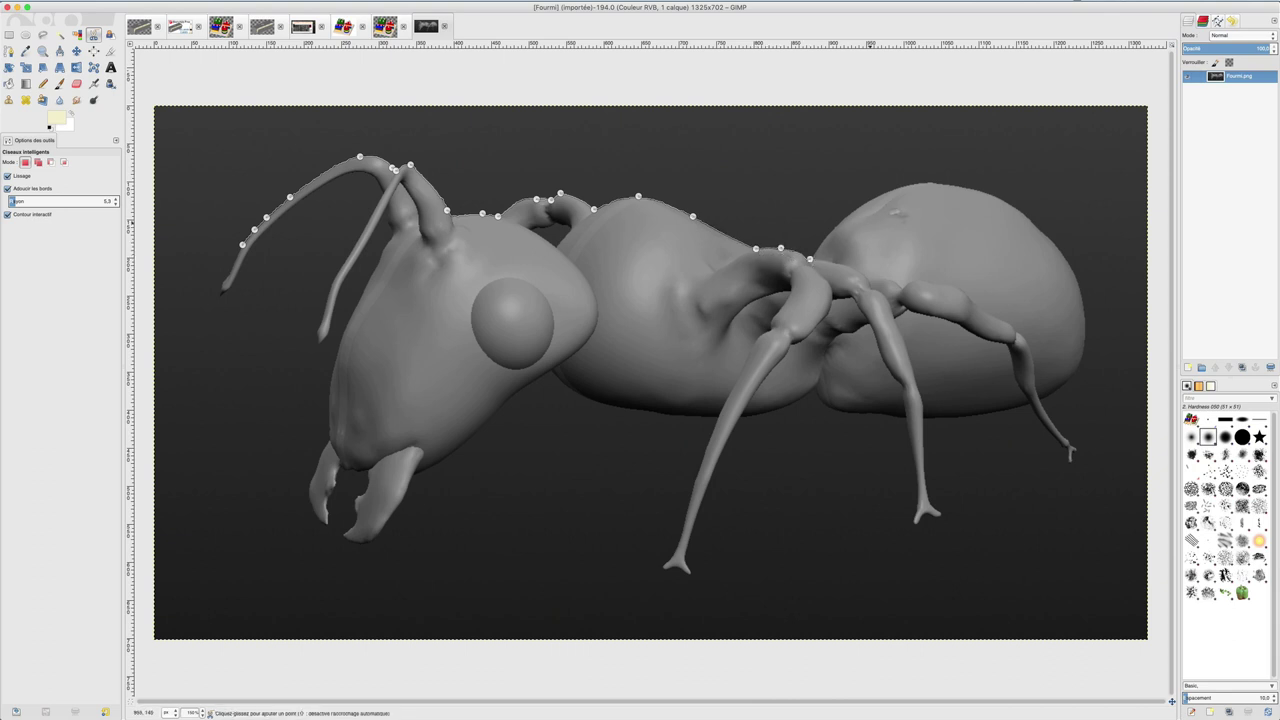
- Trace the outline over and around the abdomen's rear, then back along its underside
click(915, 185)
click(1050, 239)
click(1081, 359)
click(1042, 399)
click(931, 418)
click(866, 414)
click(831, 410)
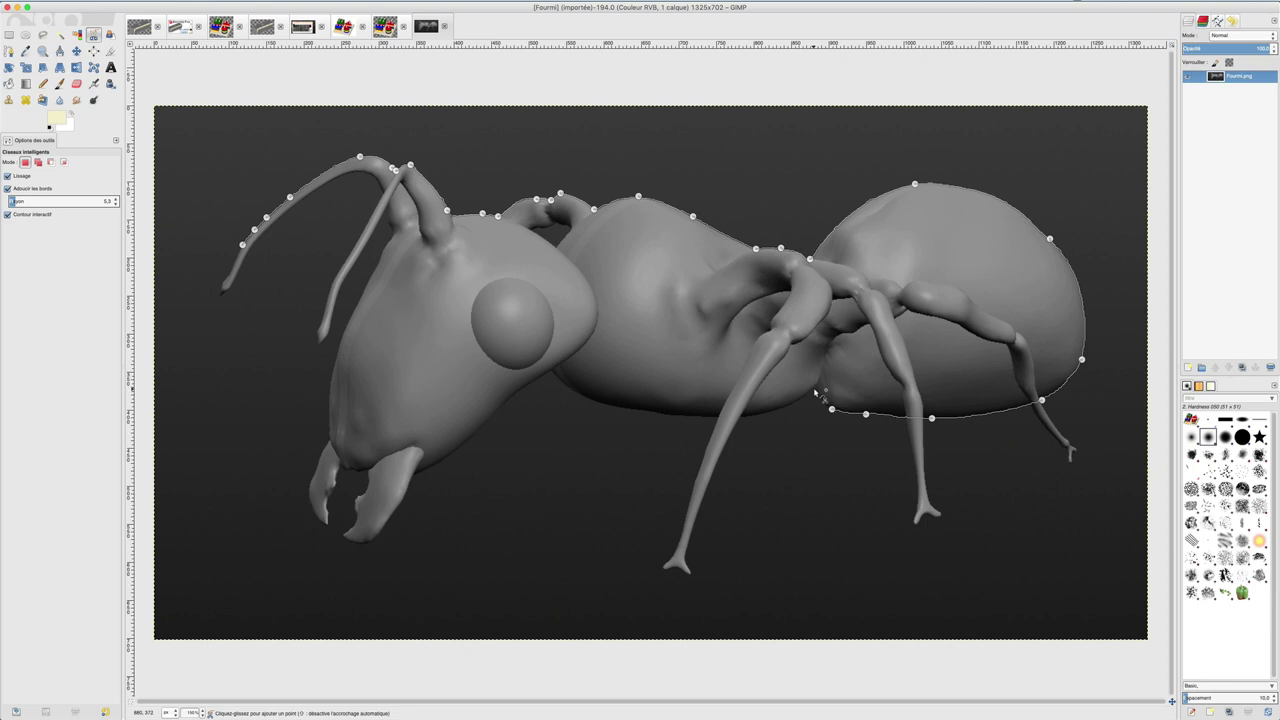
click(814, 391)
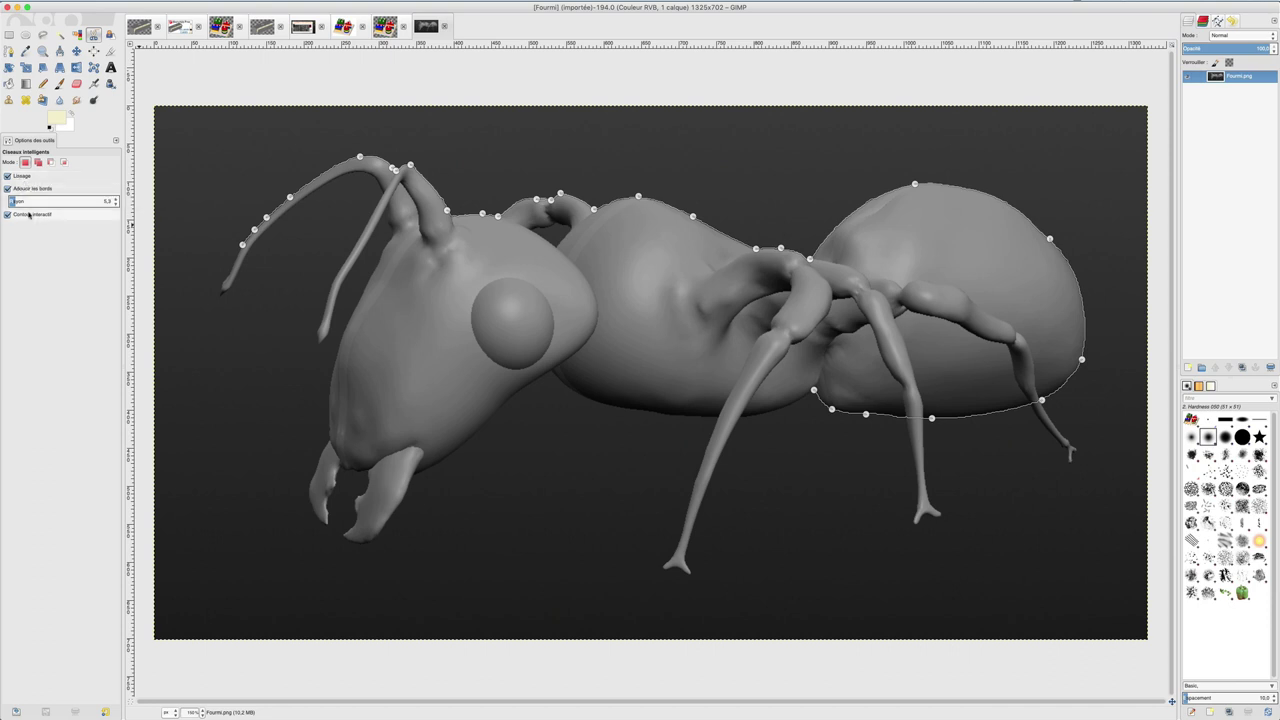
- Trace the outline under the thorax and belly, then along the head's lower edge
click(749, 416)
click(674, 415)
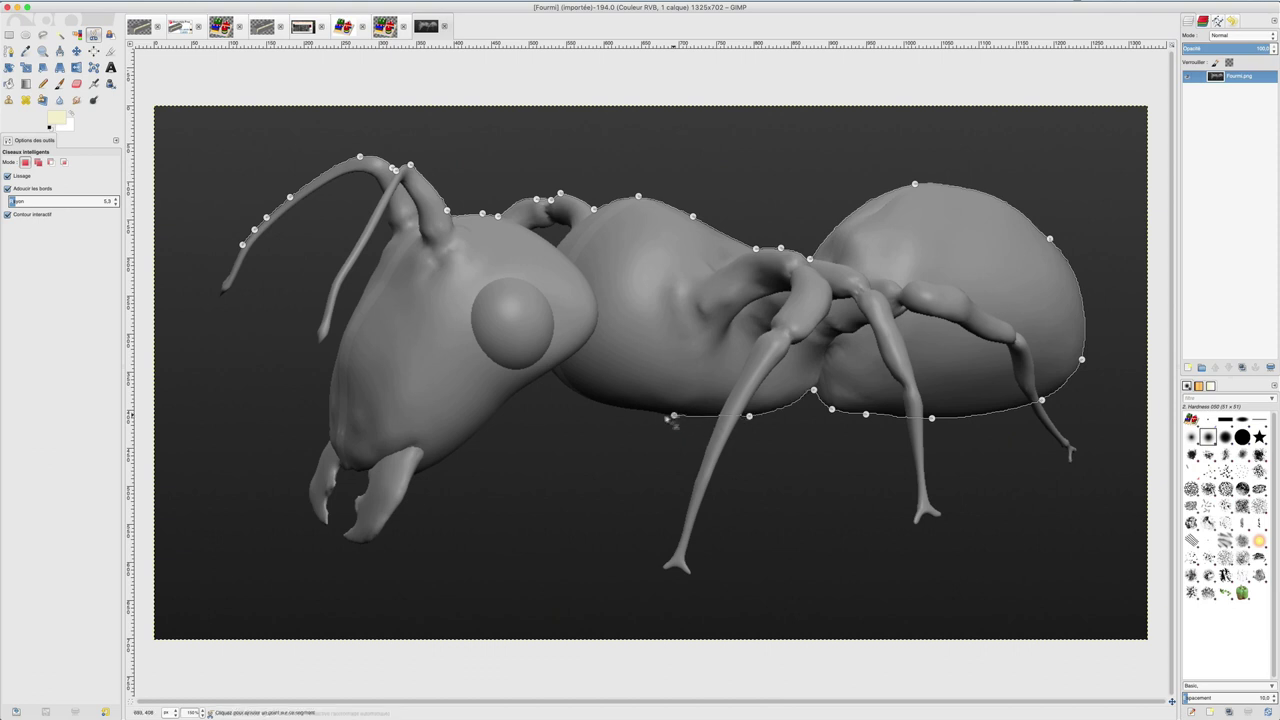
click(578, 393)
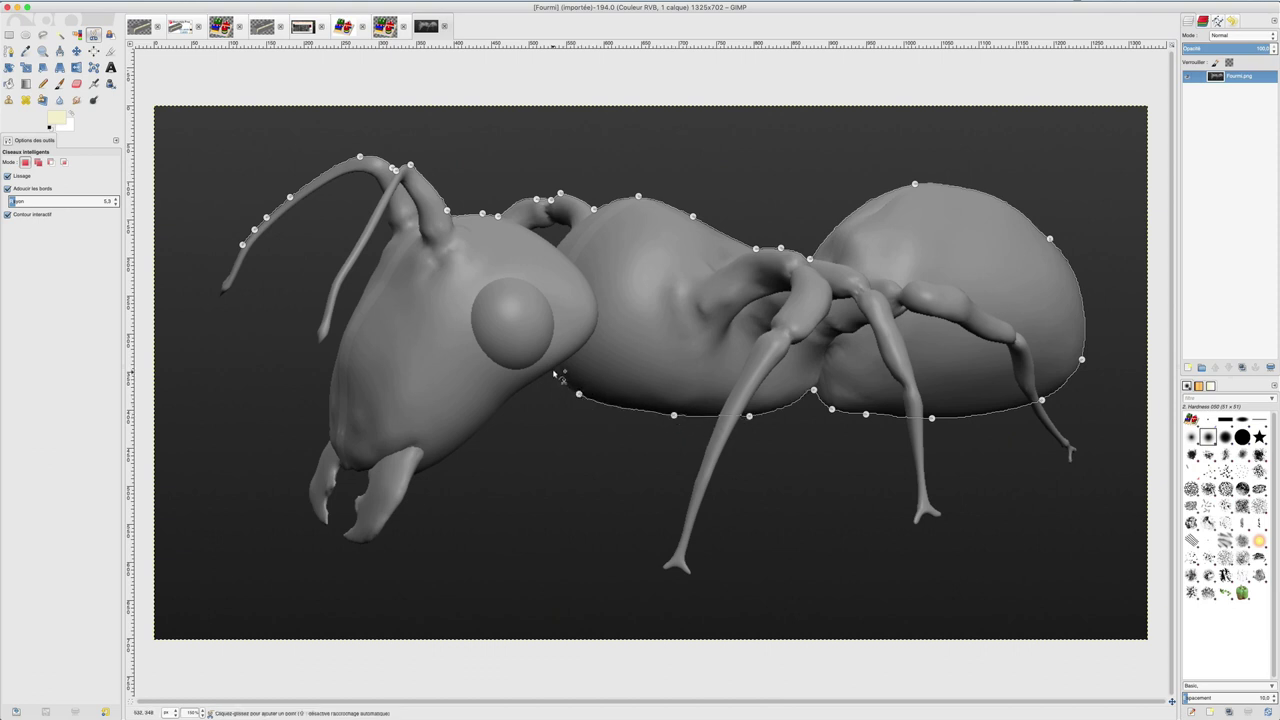
click(552, 370)
click(448, 458)
click(415, 472)
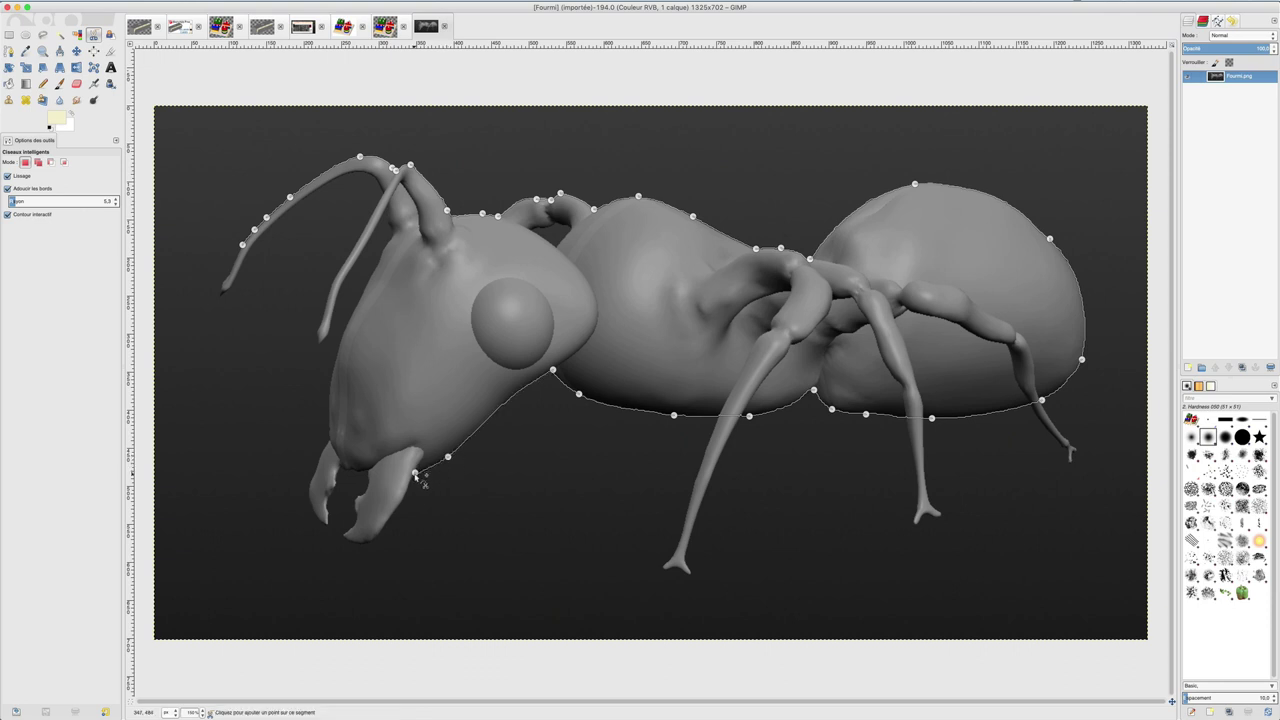
- Trace around both mandibles, including their tips and the gap between them
click(373, 540)
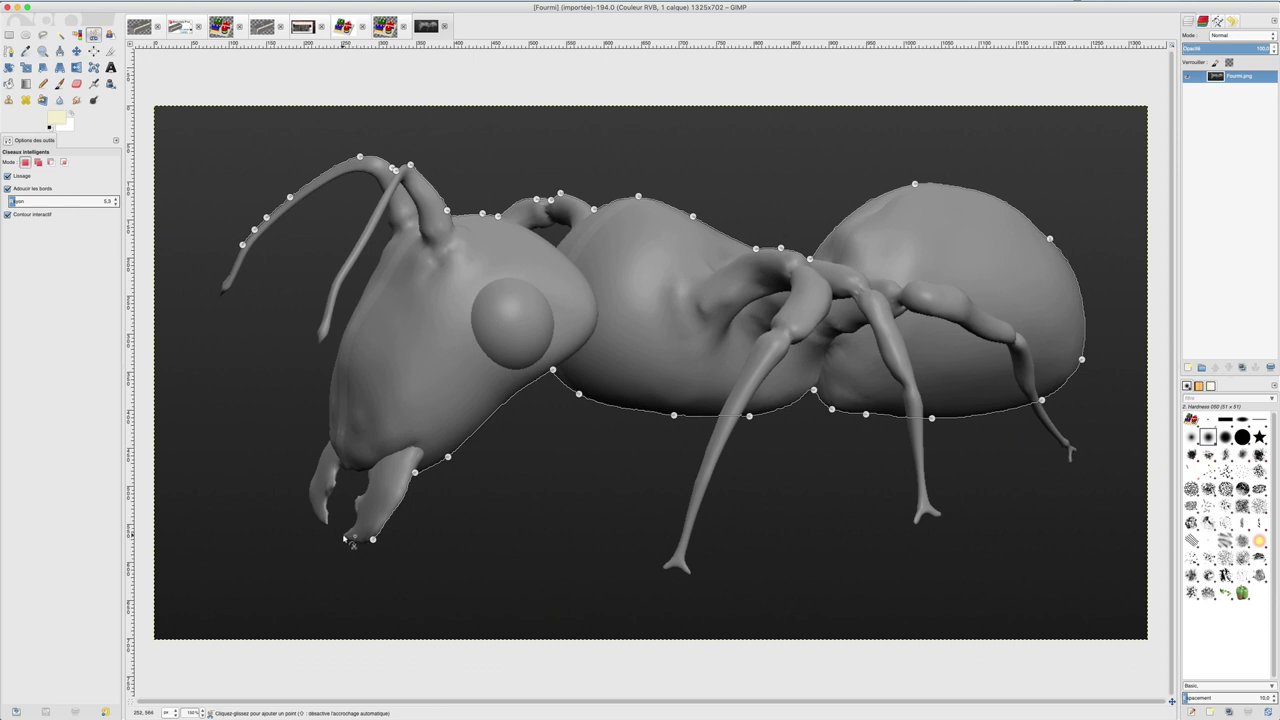
click(344, 538)
click(357, 498)
click(369, 470)
click(339, 466)
click(333, 490)
click(326, 504)
click(327, 523)
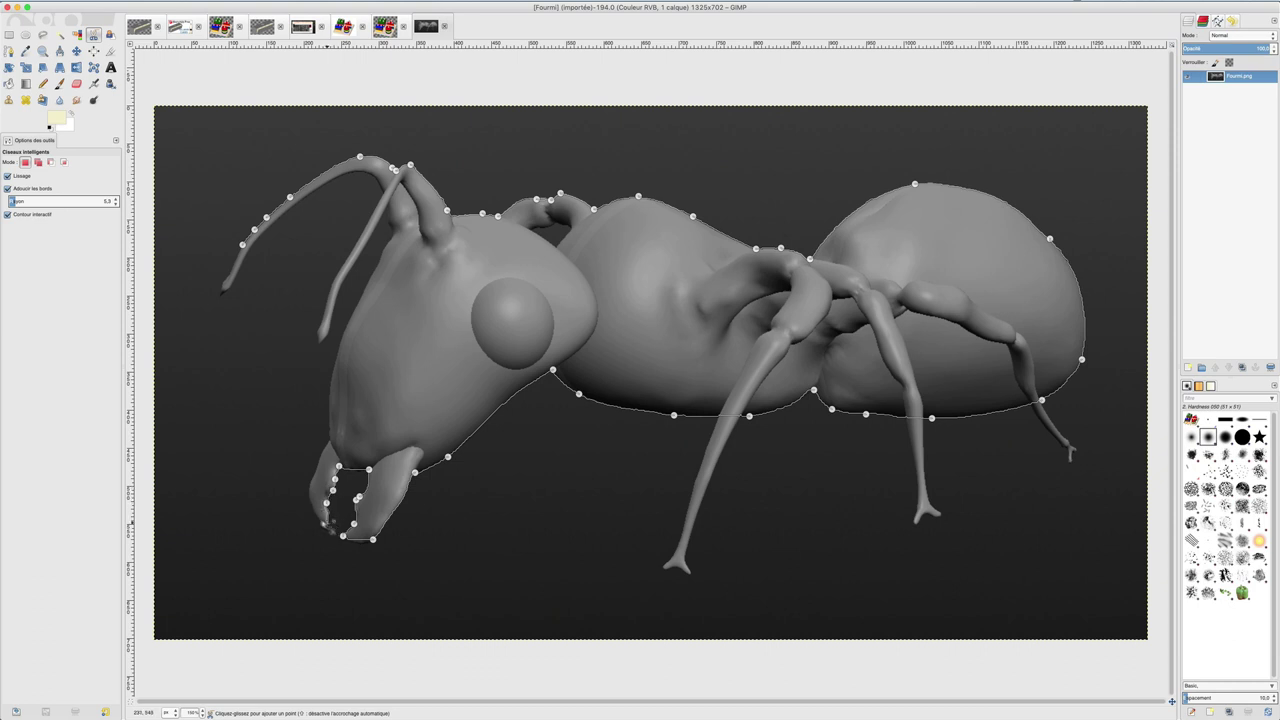
click(309, 486)
- Run the outline up the head's front and down the second antenna to its tip
click(329, 439)
click(372, 274)
click(393, 233)
click(387, 206)
click(354, 266)
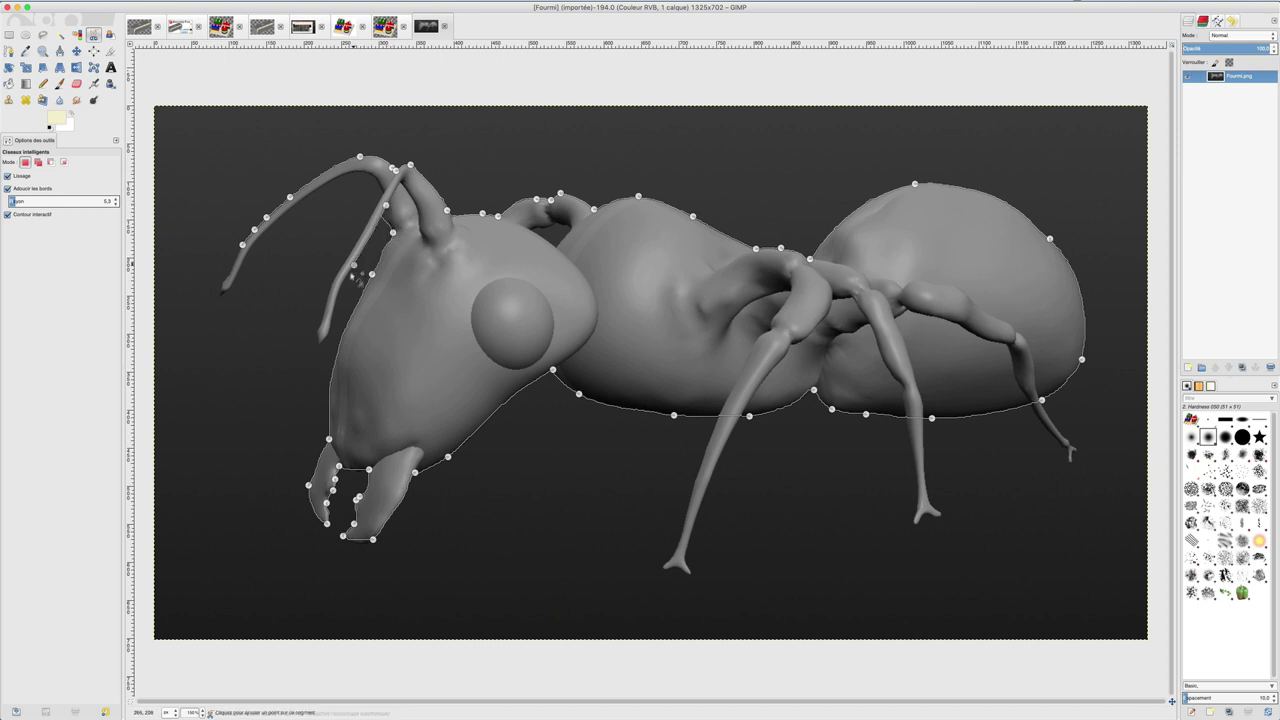
click(329, 330)
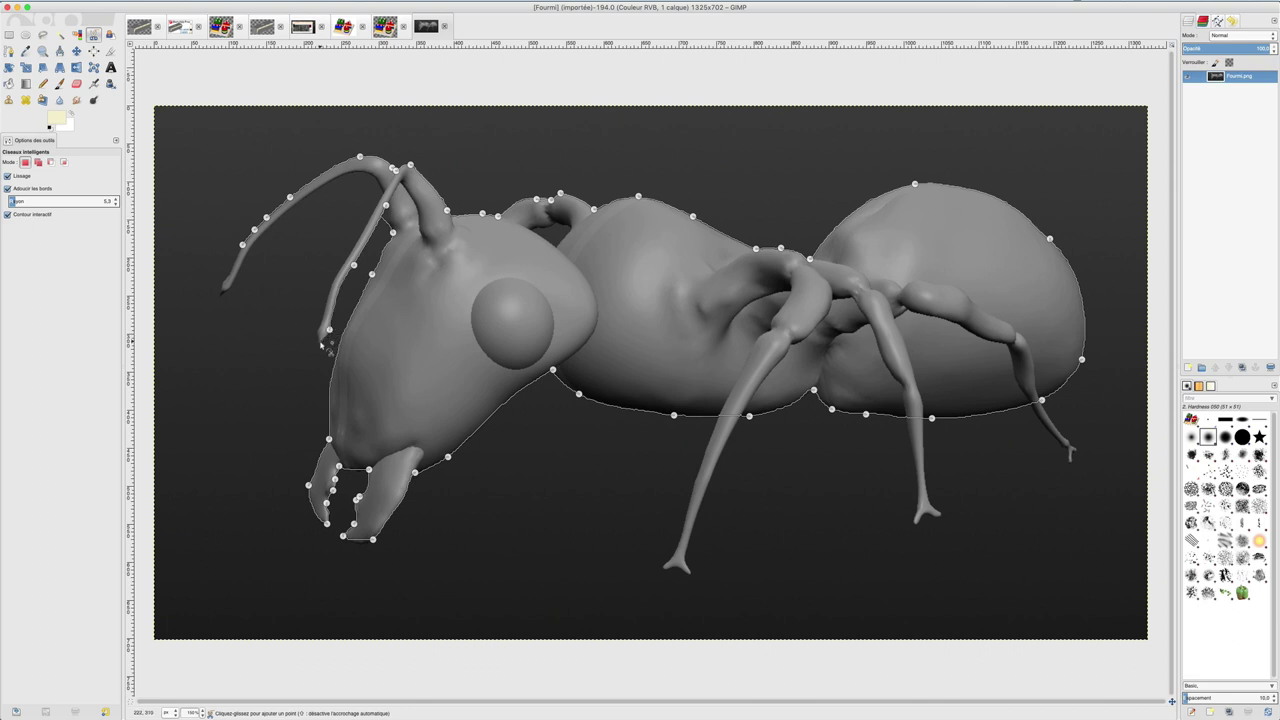
- Wrap the outline around the second antenna, then along the upper antenna's lower edge back to the start
click(321, 342)
click(333, 282)
click(352, 250)
click(384, 194)
click(359, 171)
click(282, 214)
click(230, 288)
click(221, 295)
click(222, 280)
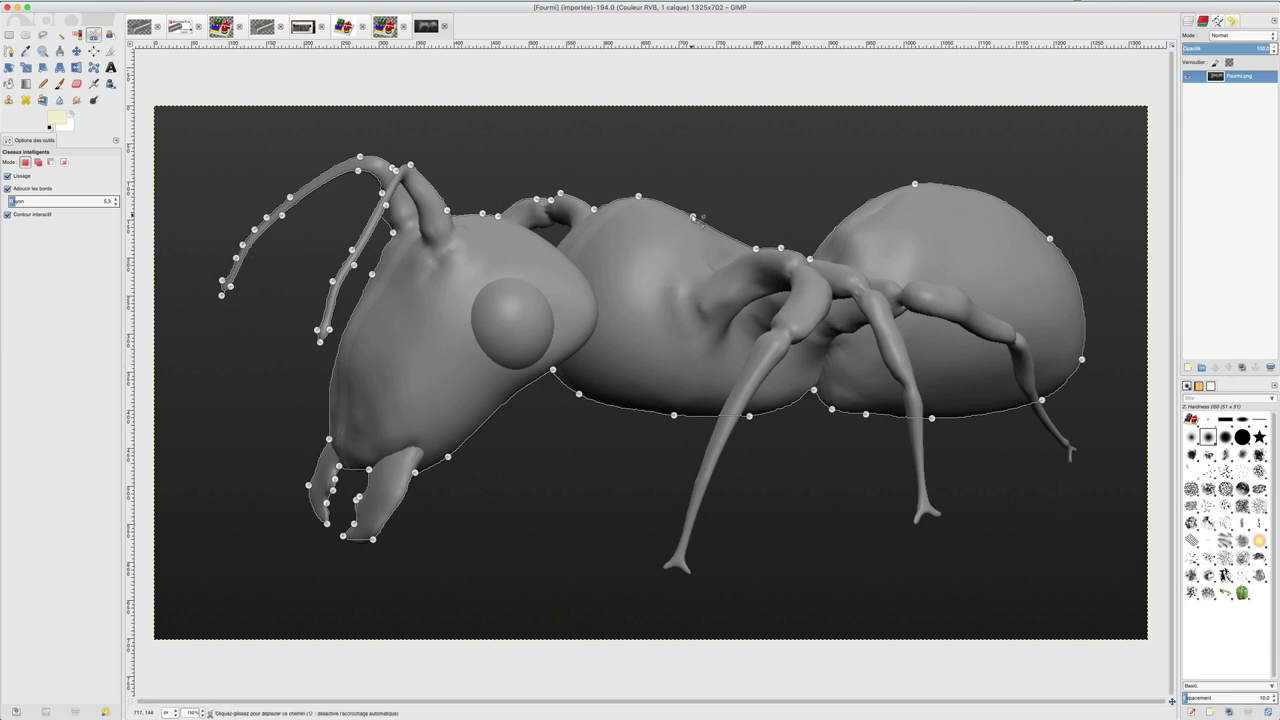
- Adjust outline nodes on the back and at the head–thorax junction, adding one node onto the head's edge
drag(693, 220, 713, 231)
click(498, 409)
drag(499, 411, 502, 410)
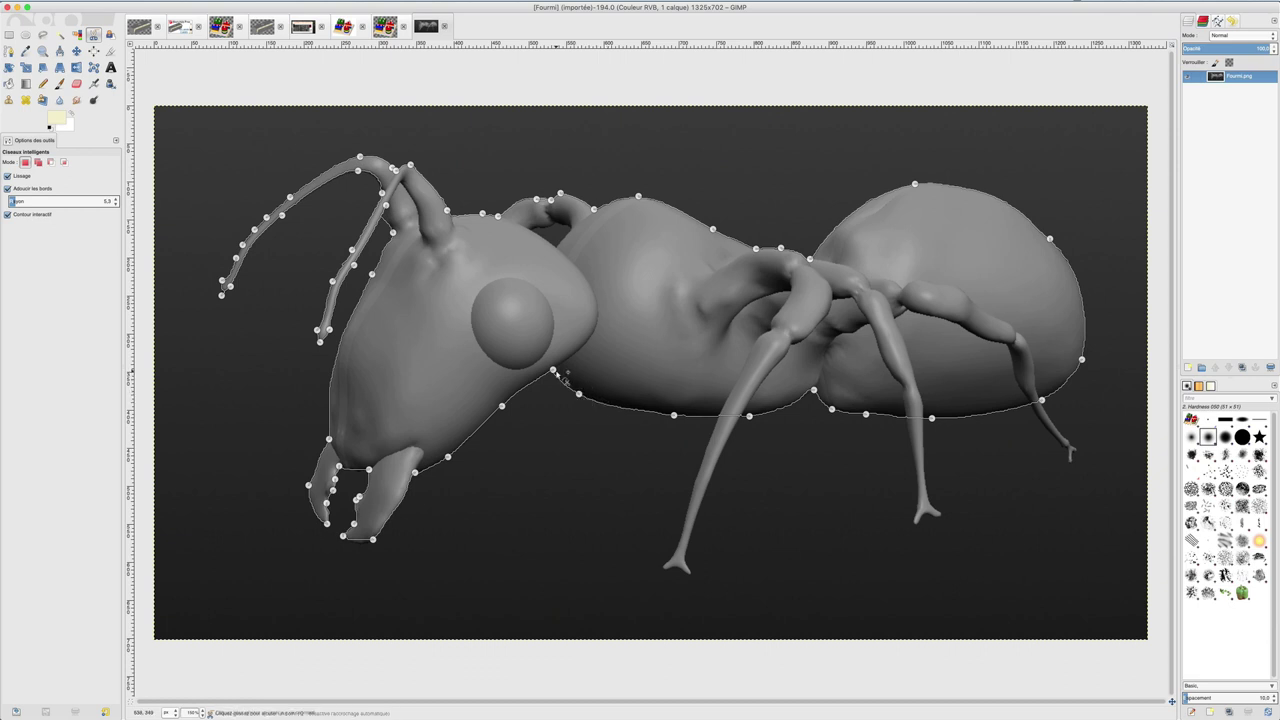
drag(553, 370, 557, 365)
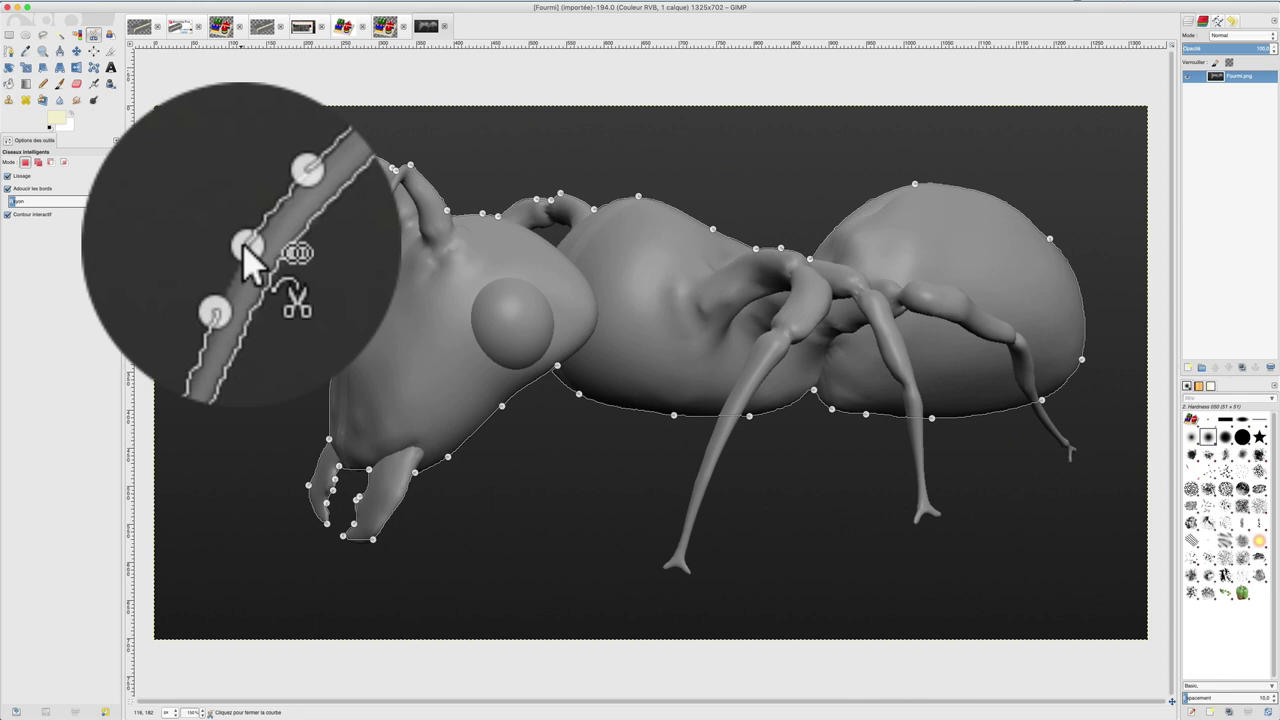
- Close the scissors loop, convert it to a selection, and copy the ant via Édition > Copier
click(240, 254)
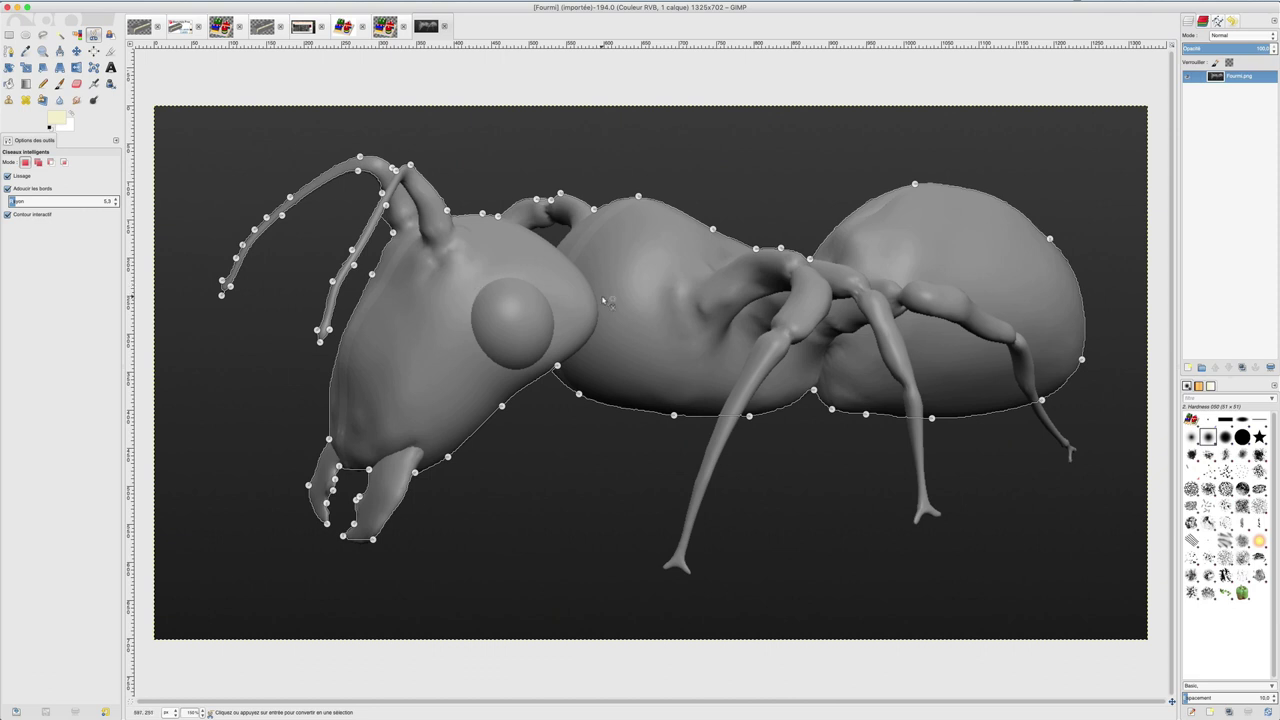
click(603, 300)
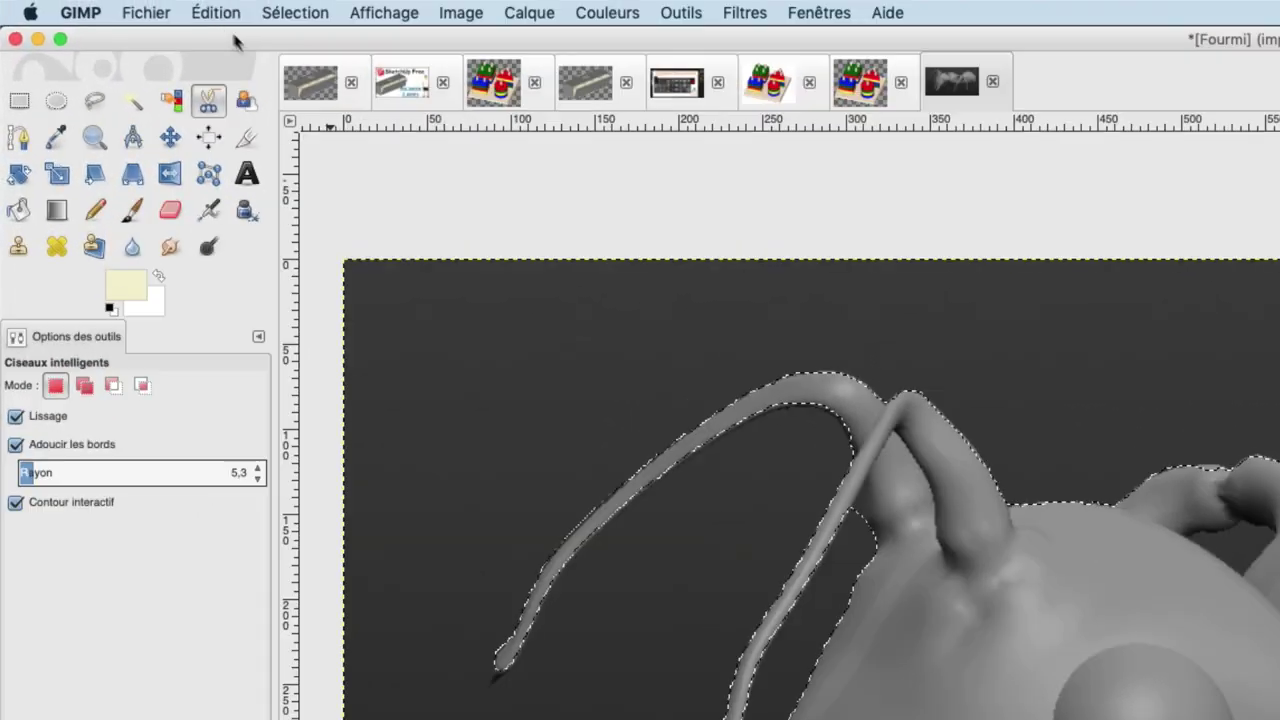
click(216, 12)
click(245, 161)
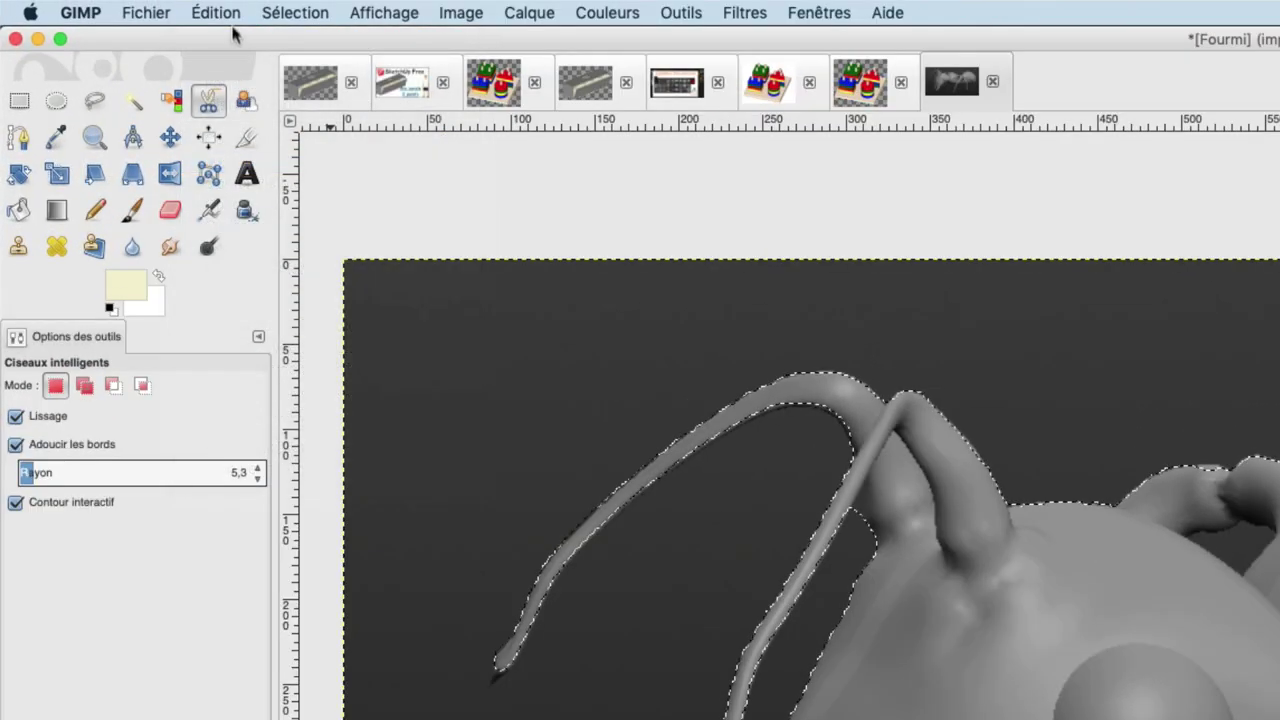
click(224, 12)
mouse_move(254, 247)
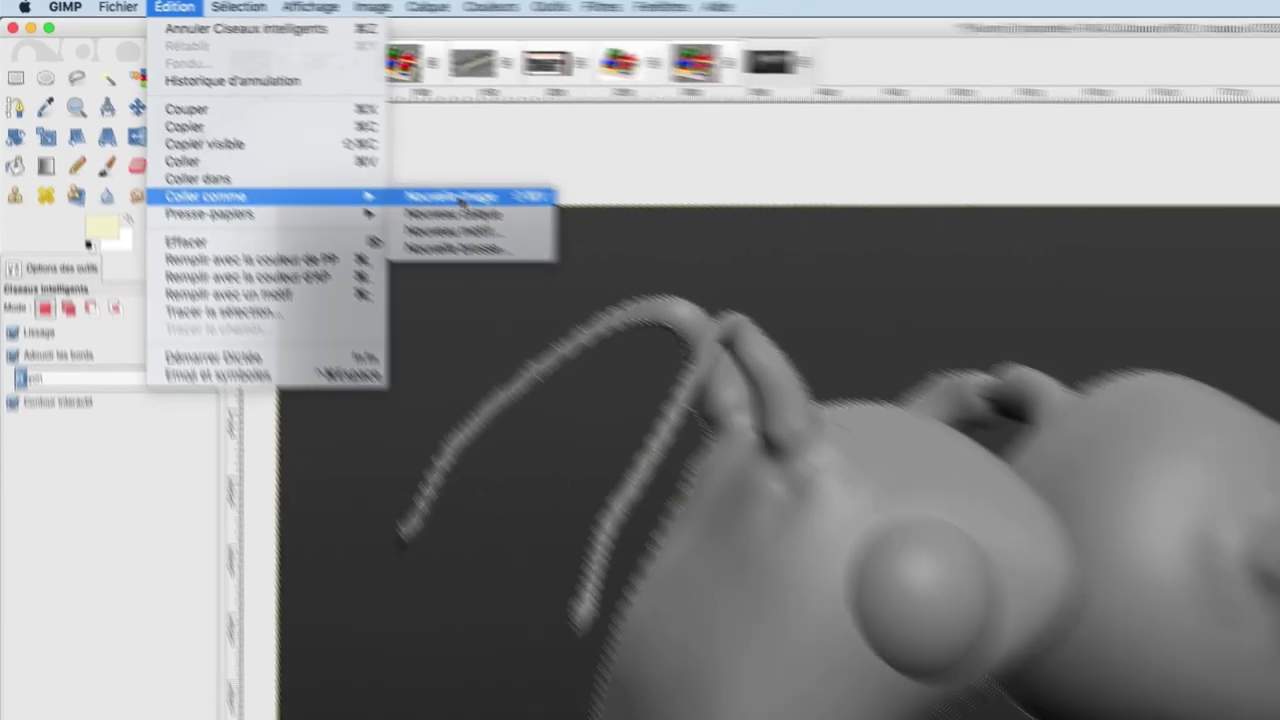
- Paste the copied ant as a new image with Édition > Coller comme > Nouvelle image
click(568, 247)
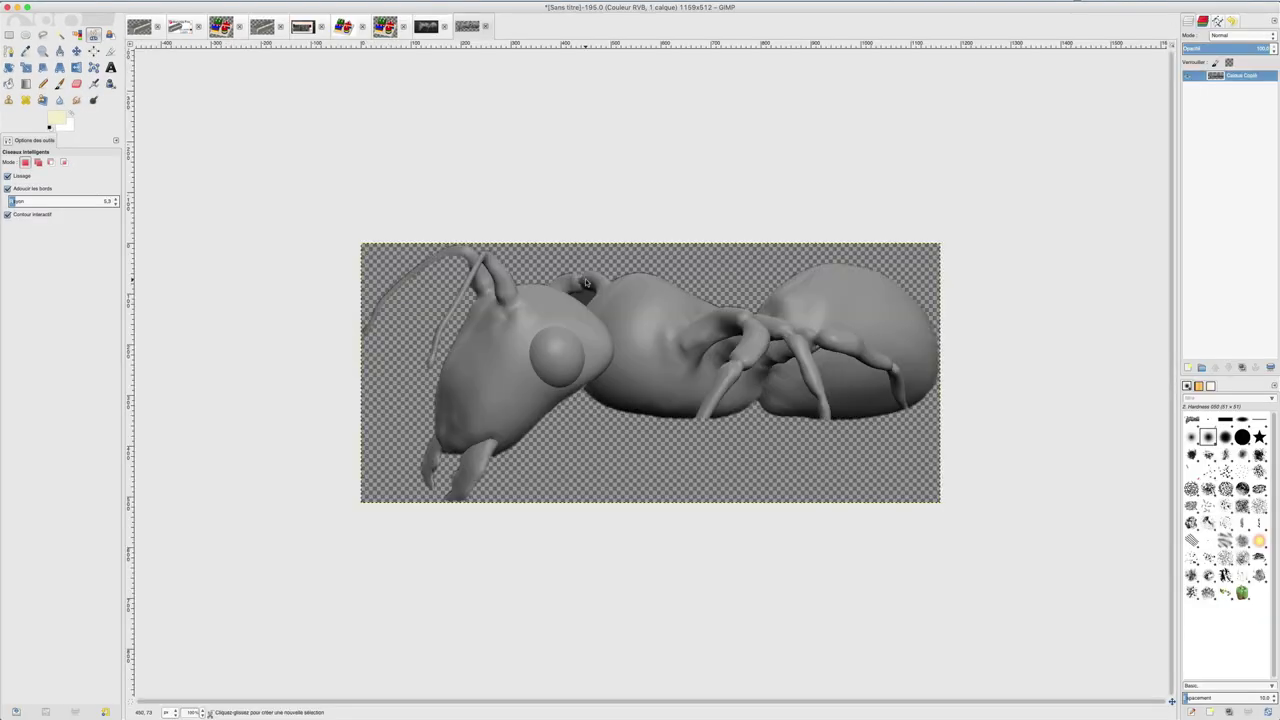